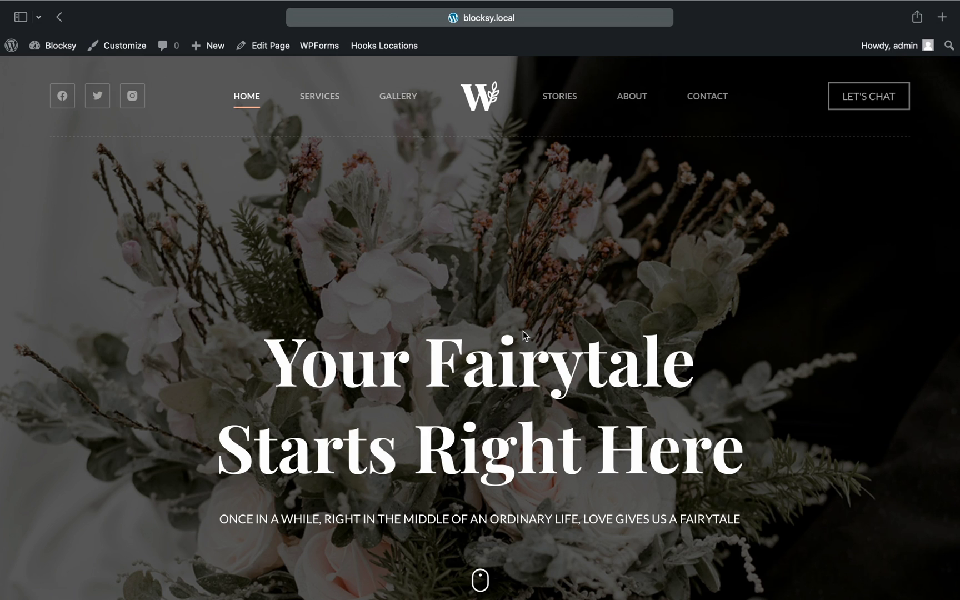
mouse_move(60, 46)
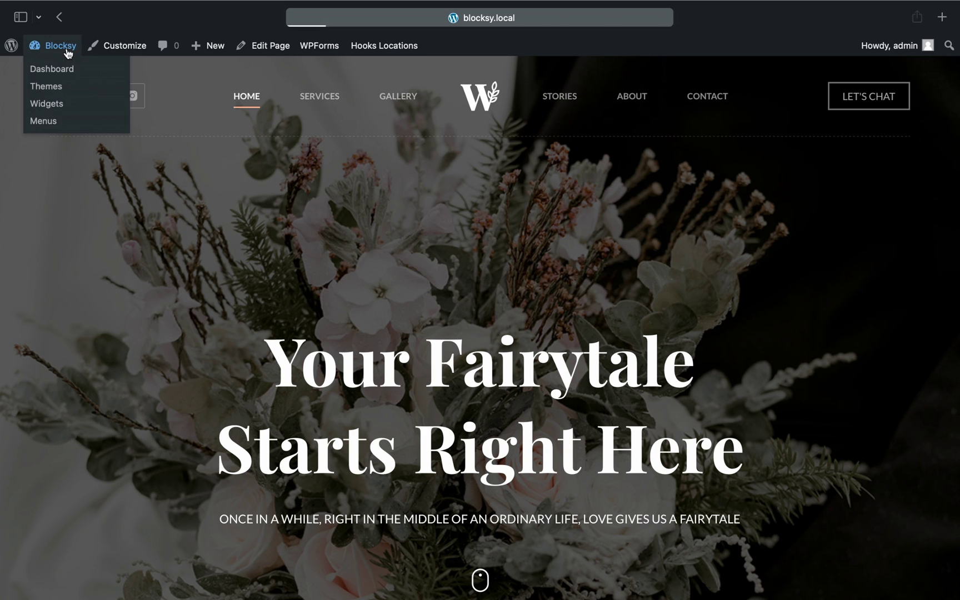
- Activate the Trending Posts extension from the Blocksy Extensions page in the admin dashboard
click(66, 52)
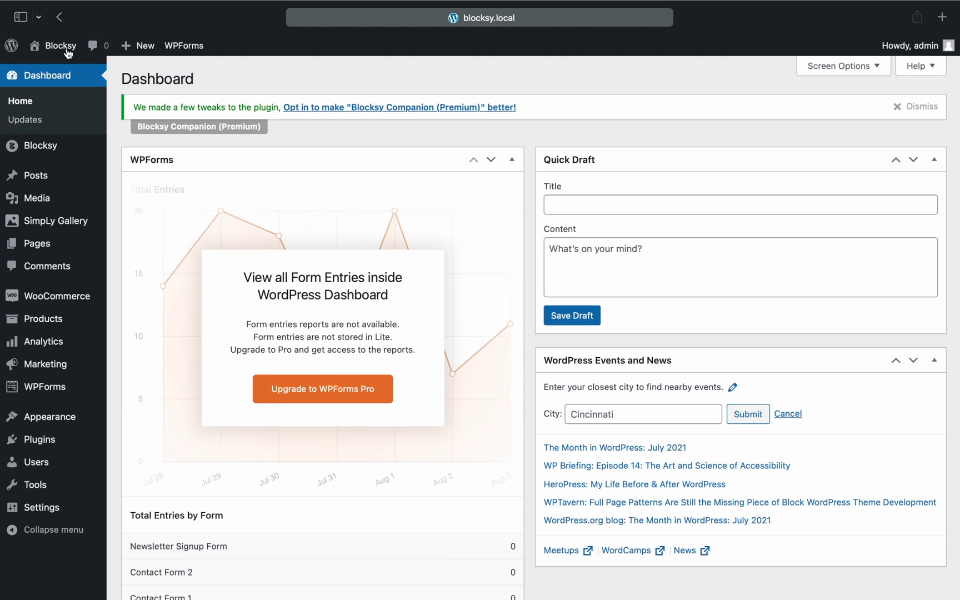
click(71, 143)
click(521, 238)
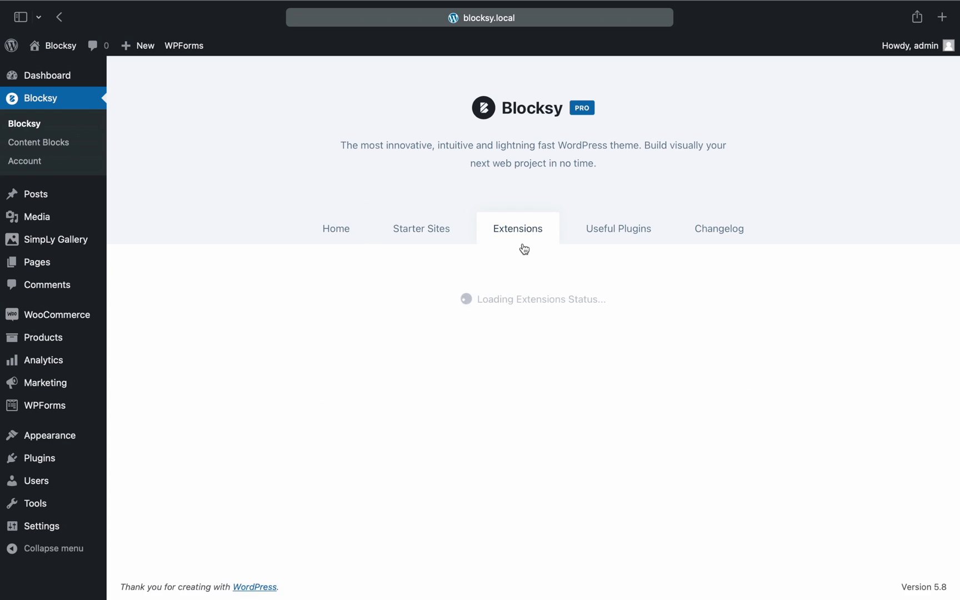
scroll(522, 247, down, 2)
scroll(523, 248, down, 5)
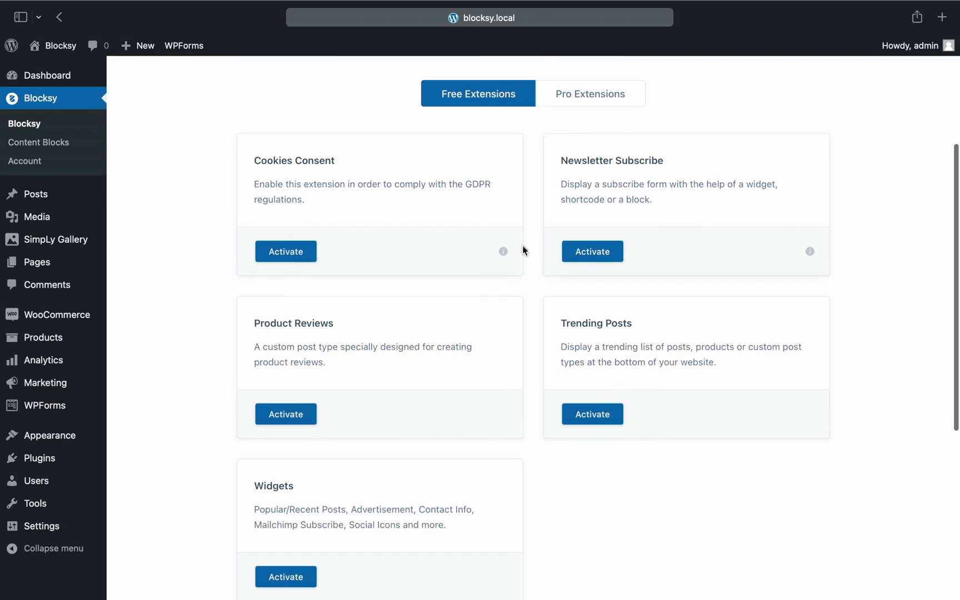
click(616, 423)
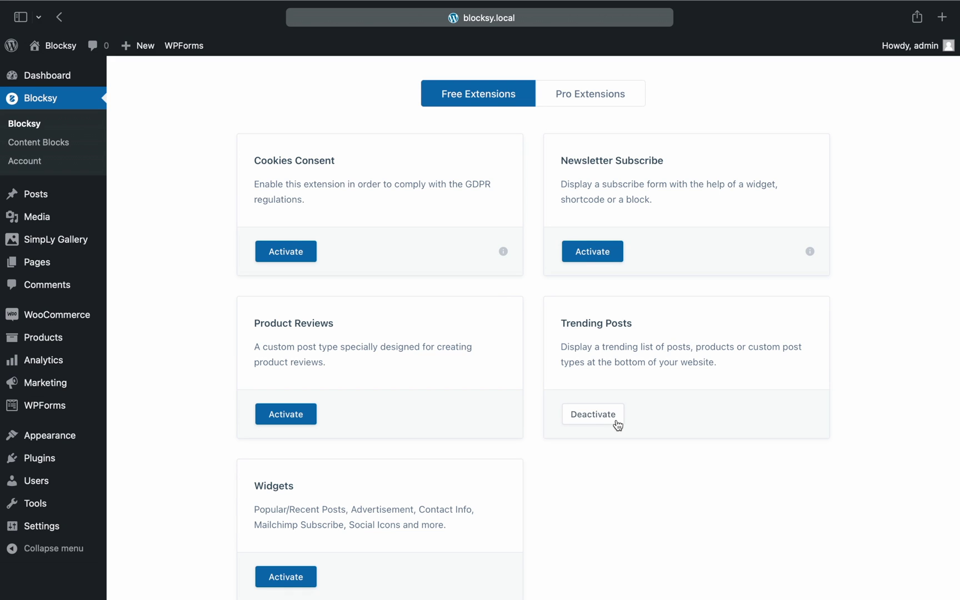
mouse_move(50, 435)
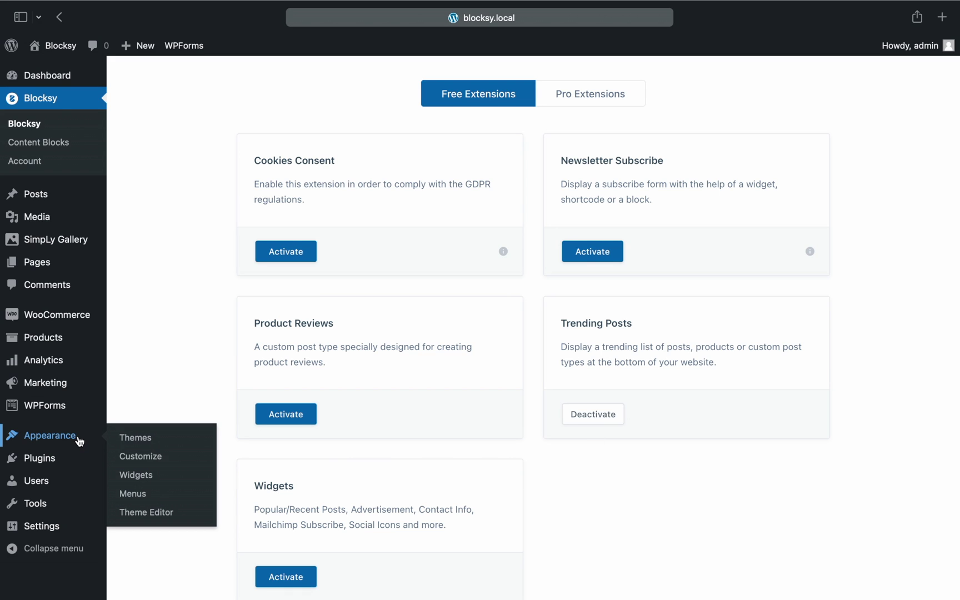
- In the Customizer's Trending Posts settings, replace the module title 'Trending now' with 'Hot Posts'
click(179, 458)
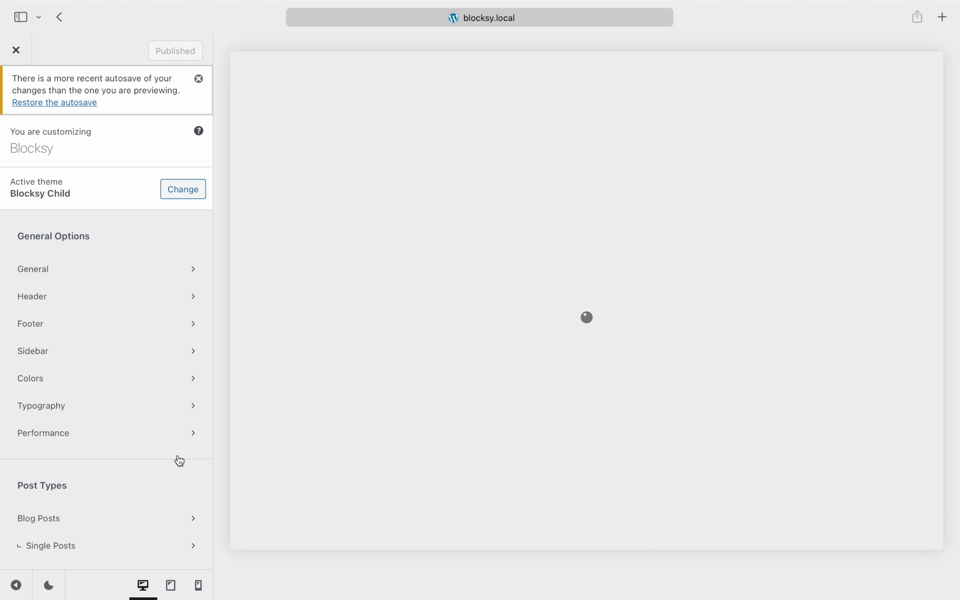
scroll(263, 455, down, 10)
scroll(264, 457, down, 10)
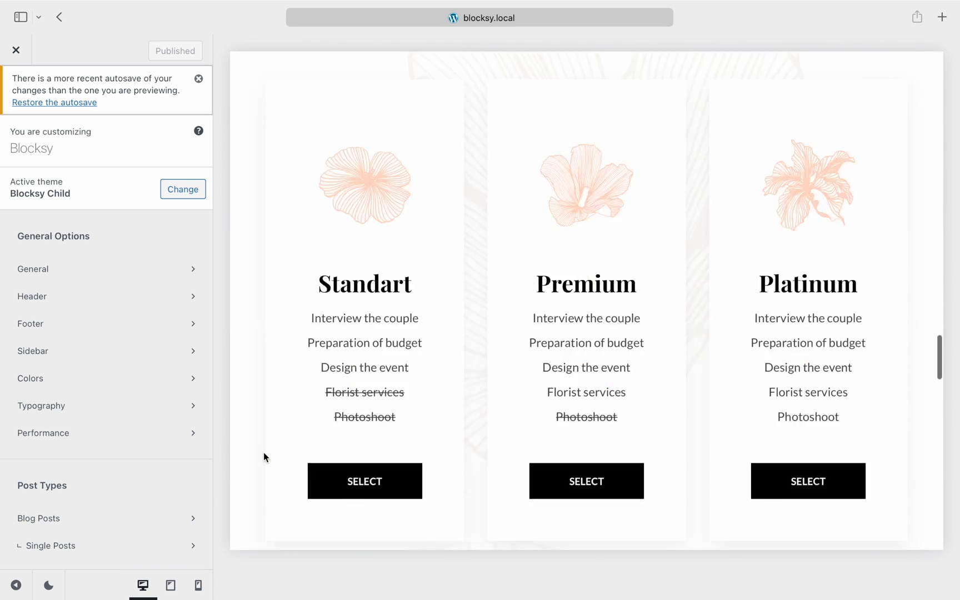
scroll(263, 452, down, 5)
scroll(263, 453, down, 5)
scroll(158, 475, down, 1)
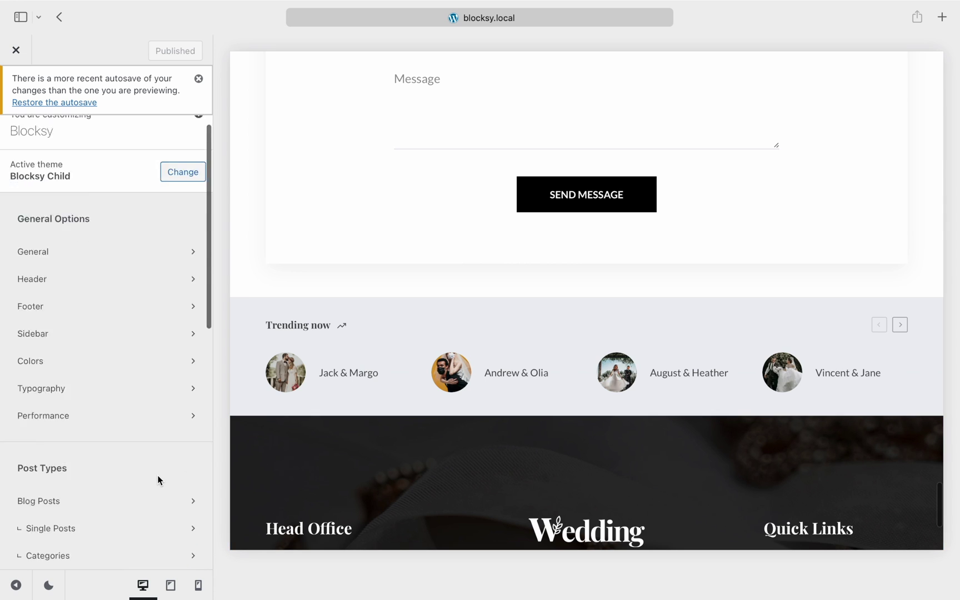
scroll(157, 475, down, 5)
click(155, 417)
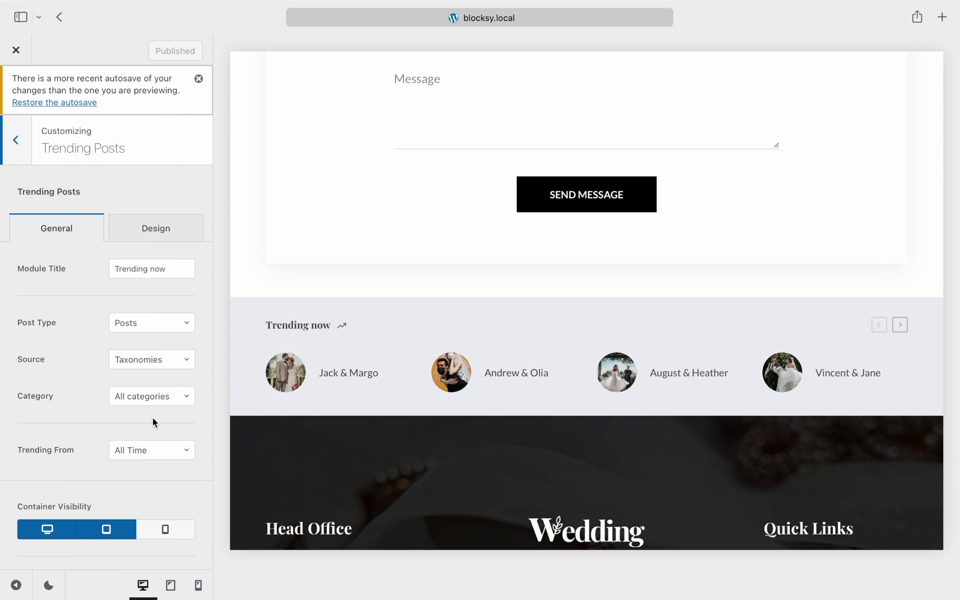
triple_click(173, 270)
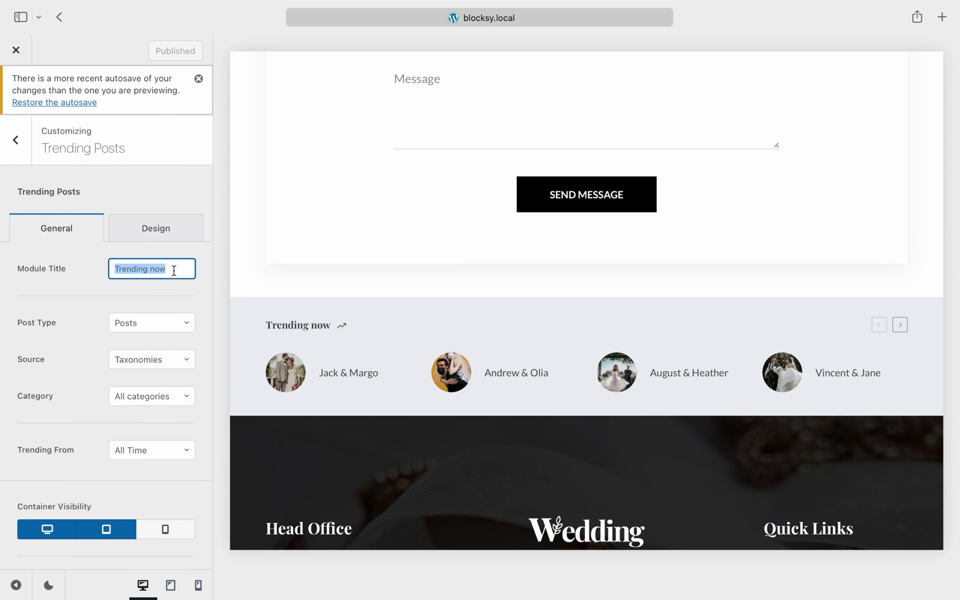
text(Hot Posts)
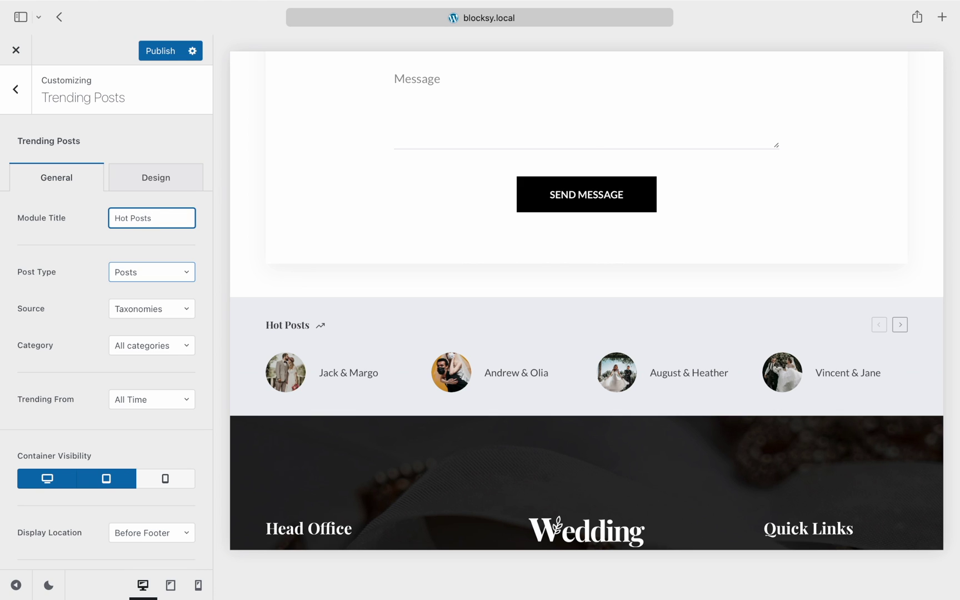
click(188, 281)
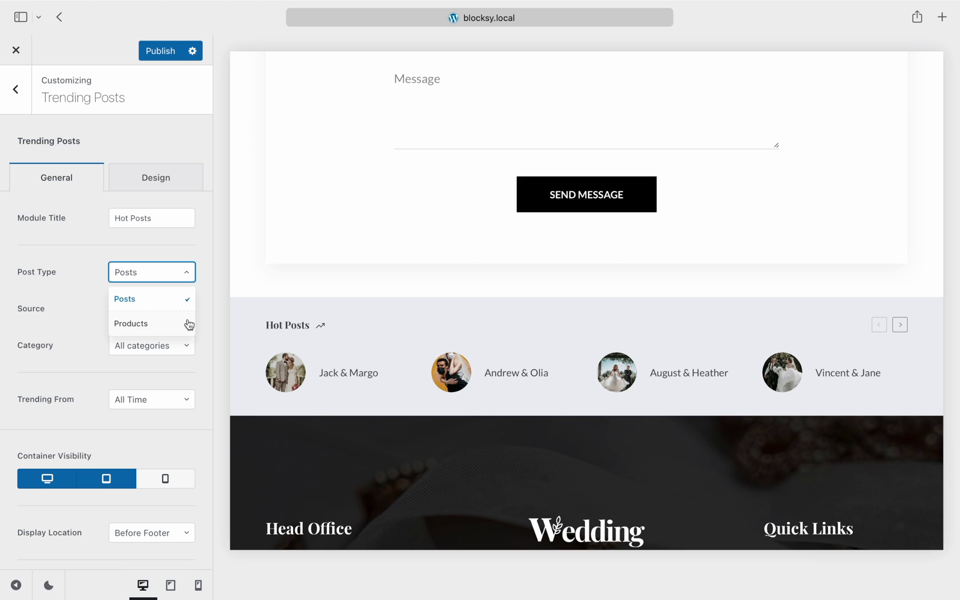
click(189, 281)
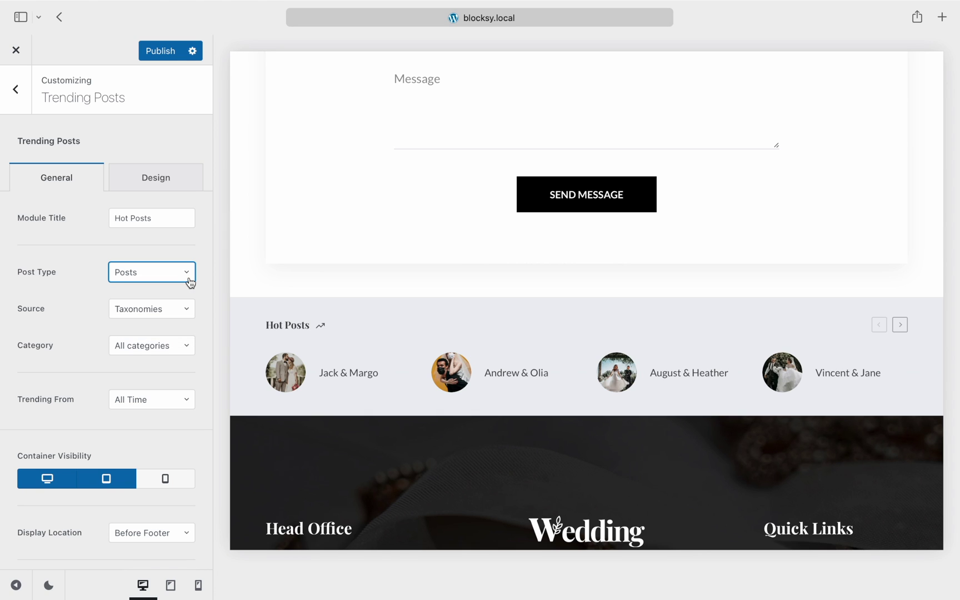
click(189, 312)
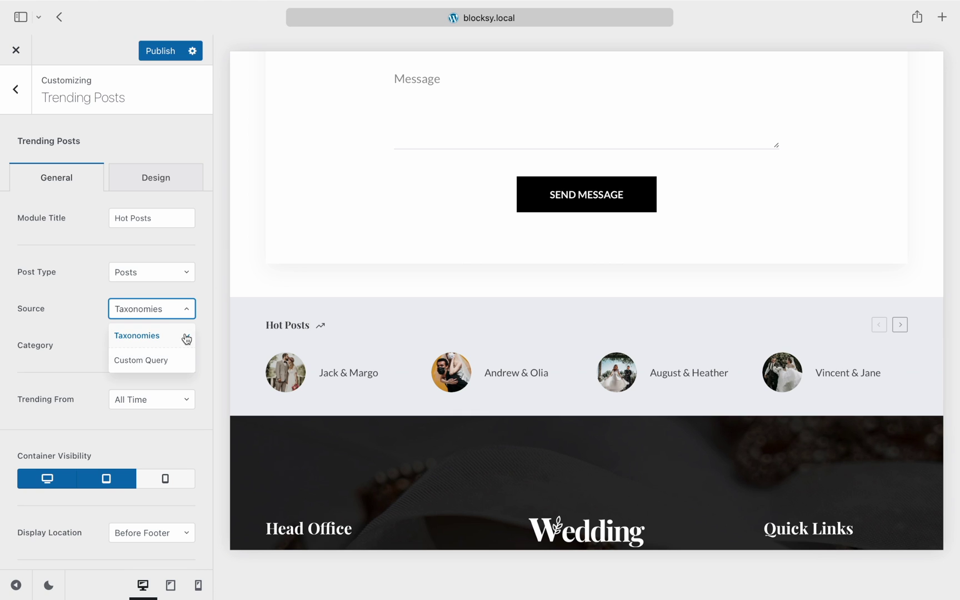
click(185, 318)
click(185, 346)
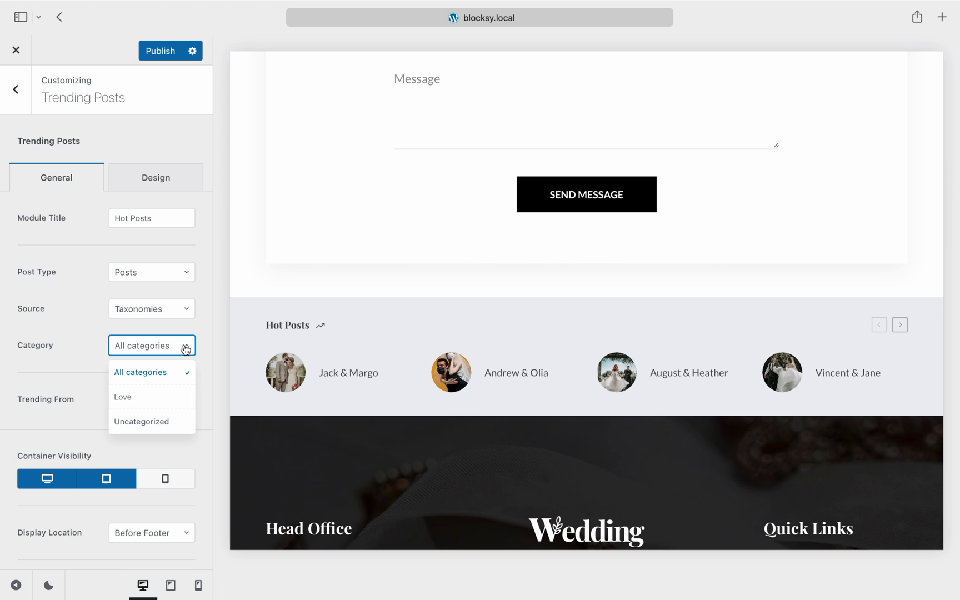
click(185, 348)
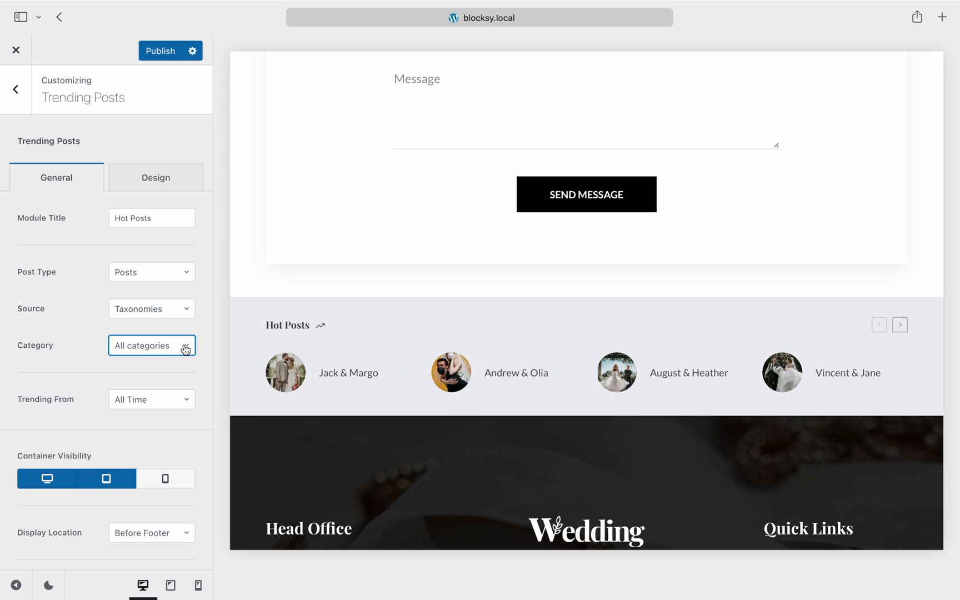
click(189, 402)
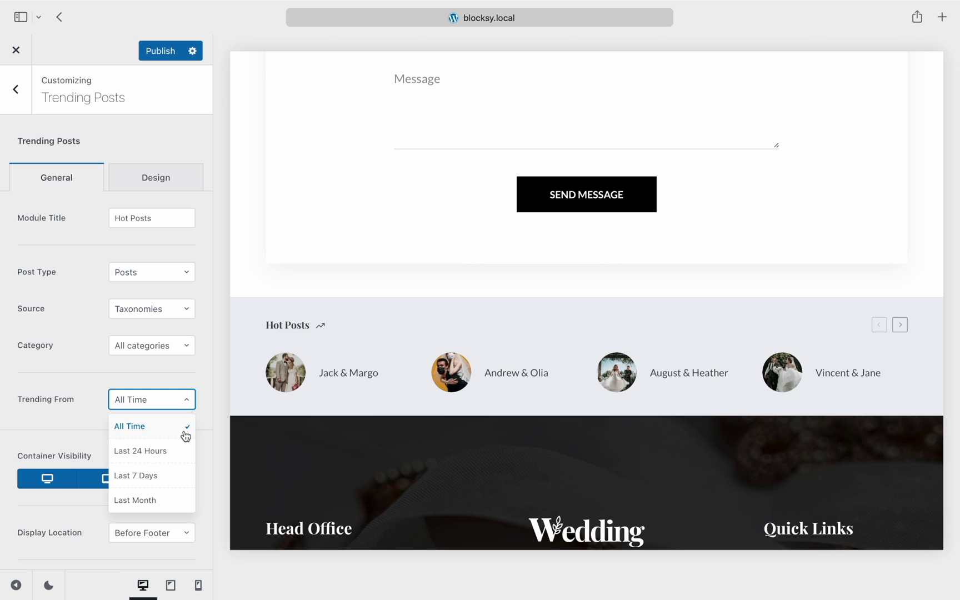
click(187, 408)
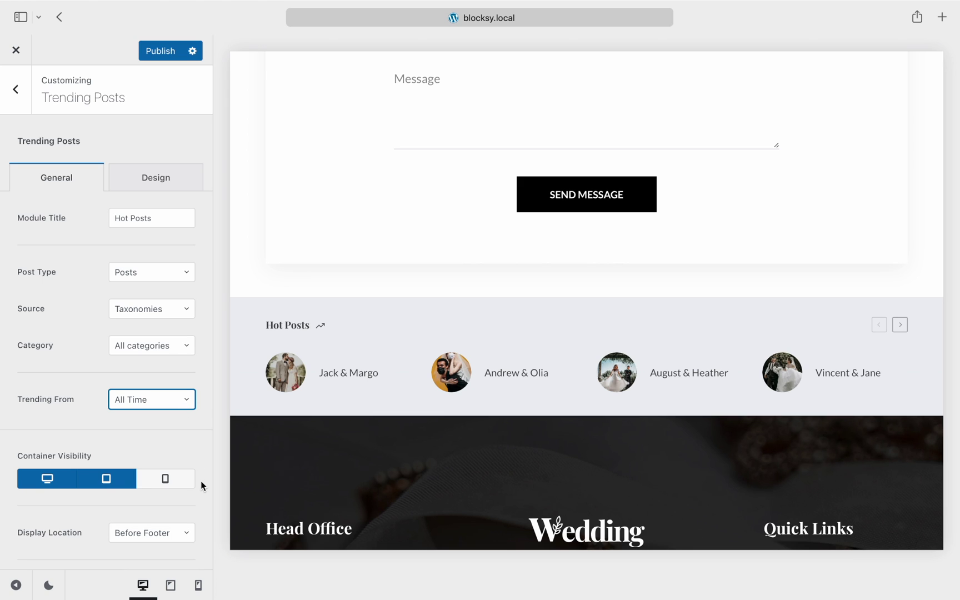
scroll(200, 480, down, 3)
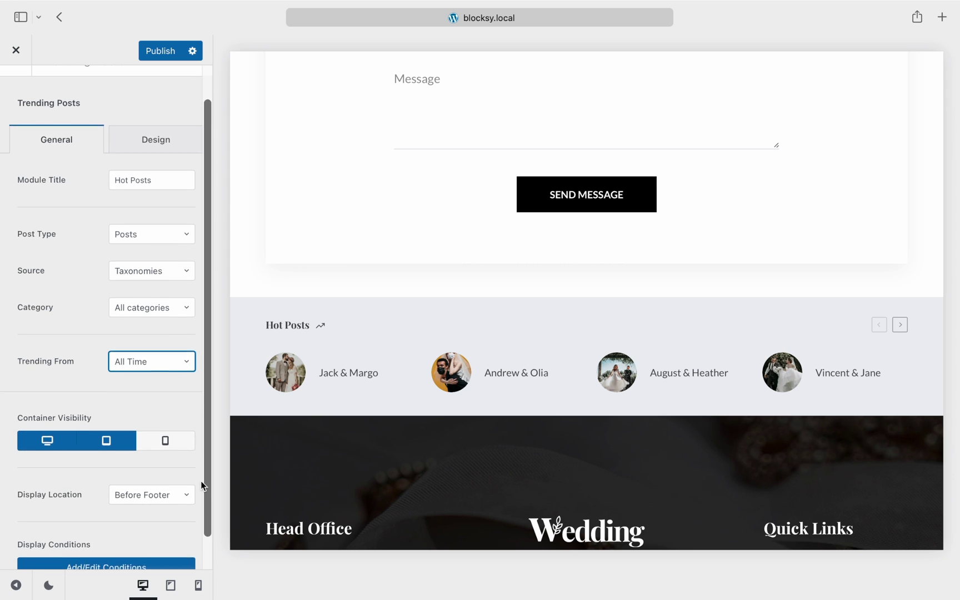
scroll(200, 481, down, 1)
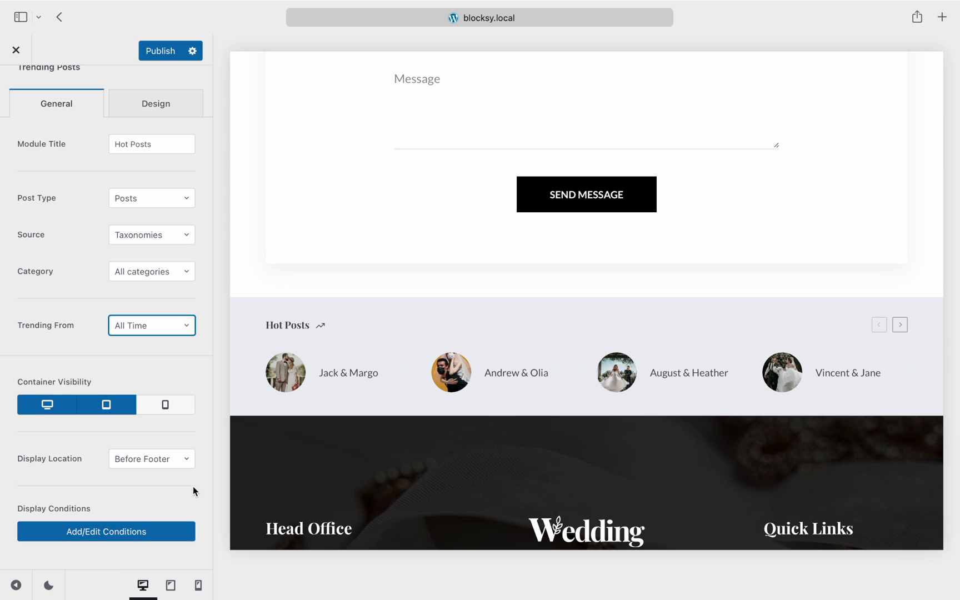
click(192, 469)
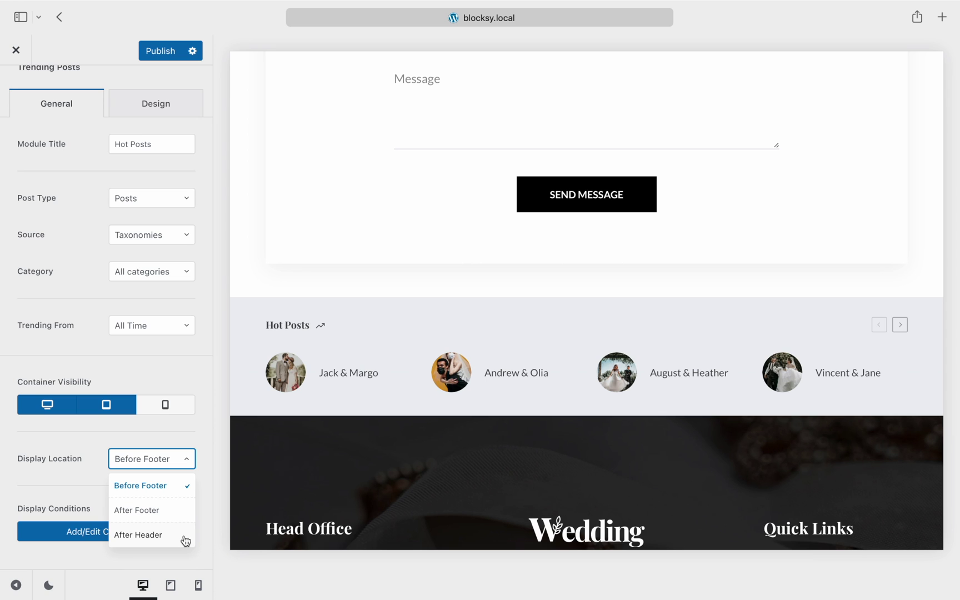
click(188, 463)
scroll(189, 463, up, 2)
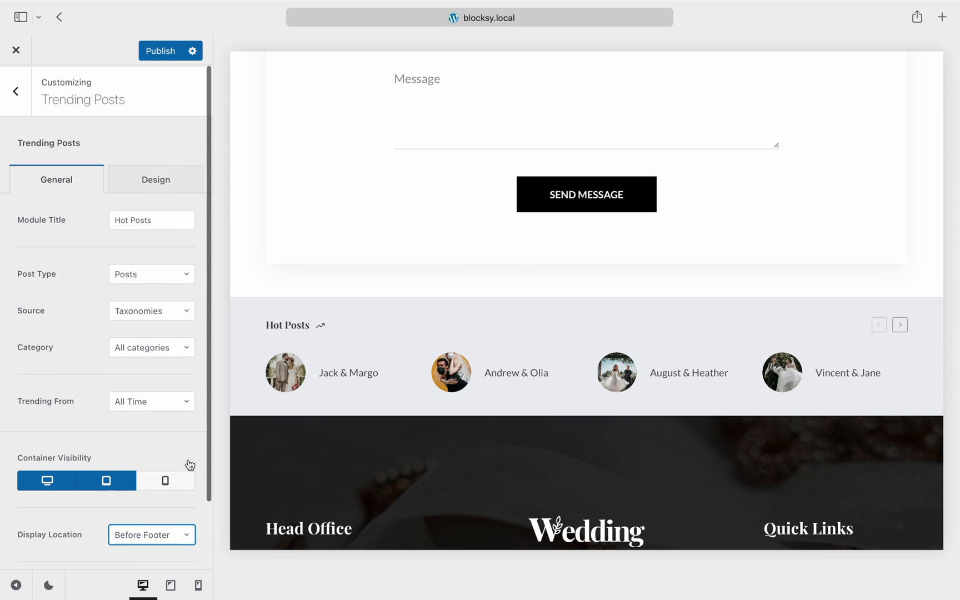
- Raise the Hot Posts Container Inner Spacing from 30 to about 68 px in the Design settings
click(184, 188)
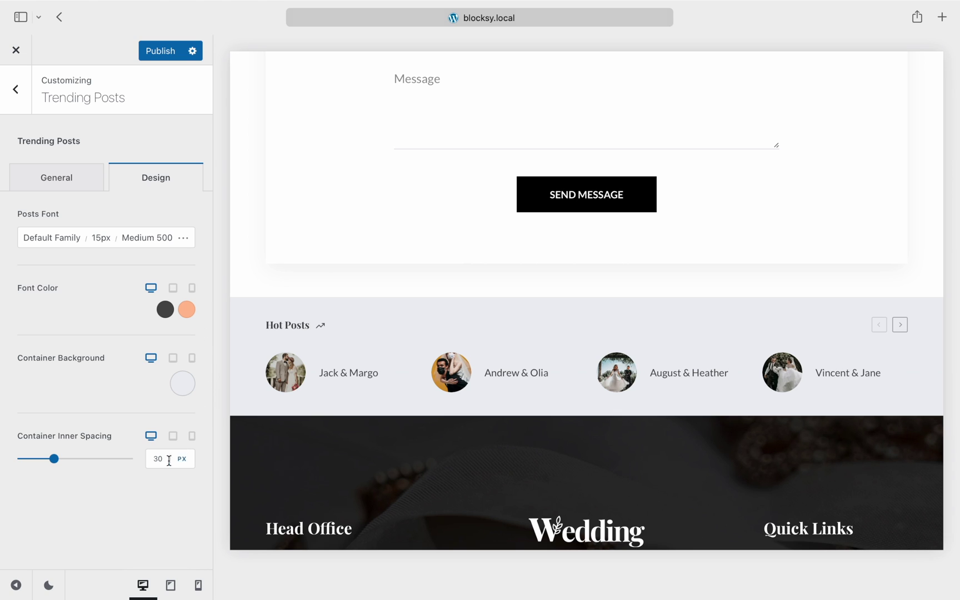
drag(54, 459, 91, 456)
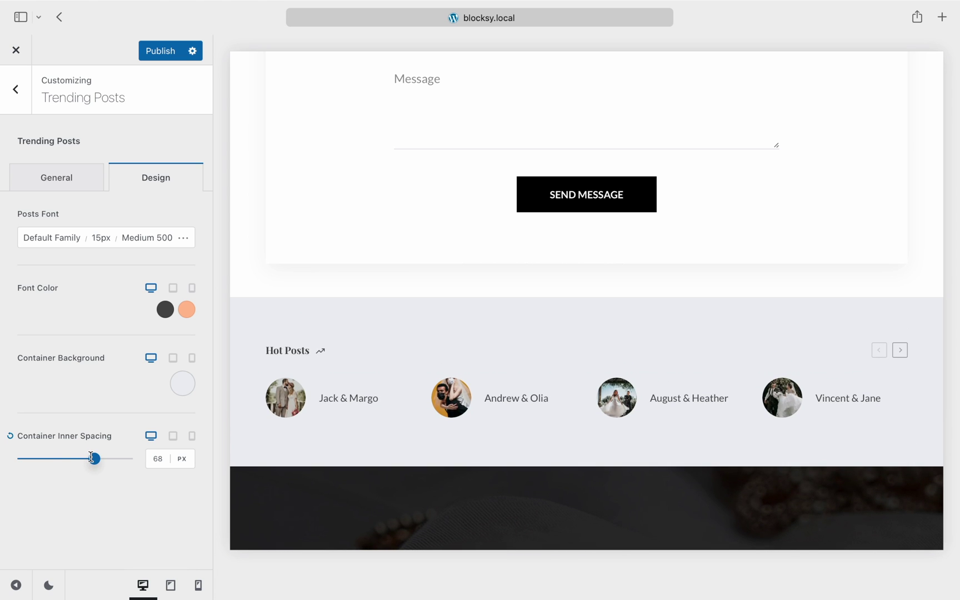